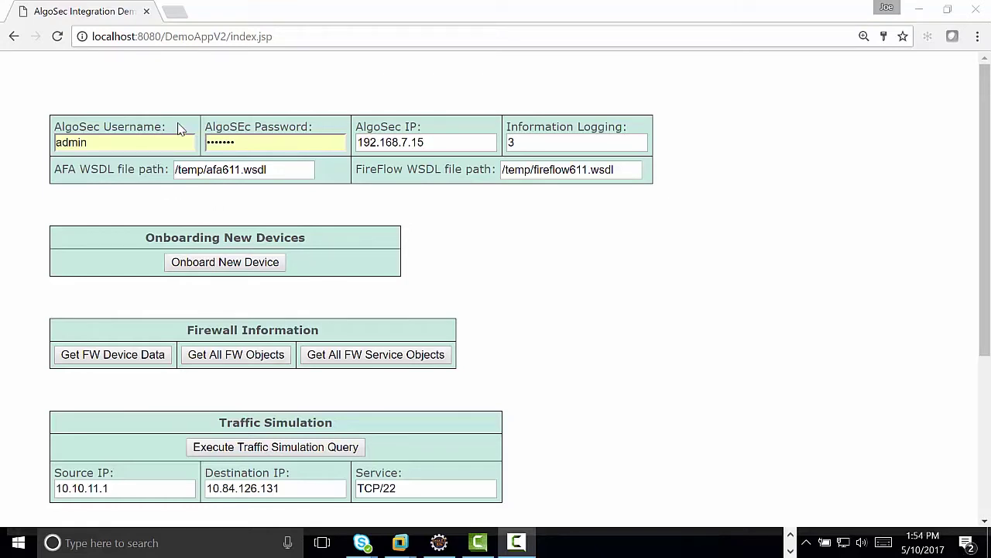
# Review the AlgoSec connection fields and open the form for onboarding a new device.
pyautogui.moveTo(177, 126); pyautogui.dragTo(39, 134)
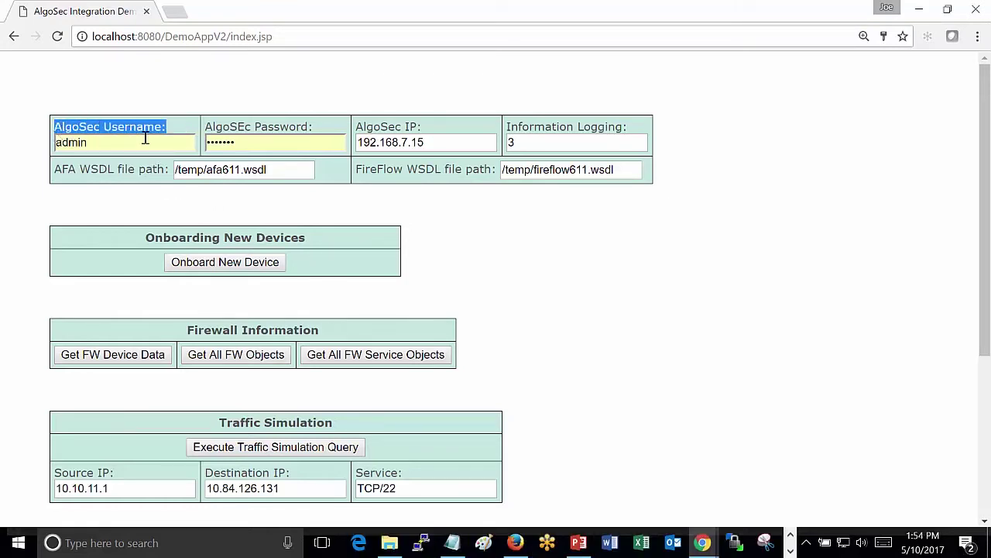
pyautogui.click(419, 126)
pyautogui.moveTo(419, 126); pyautogui.dragTo(358, 128)
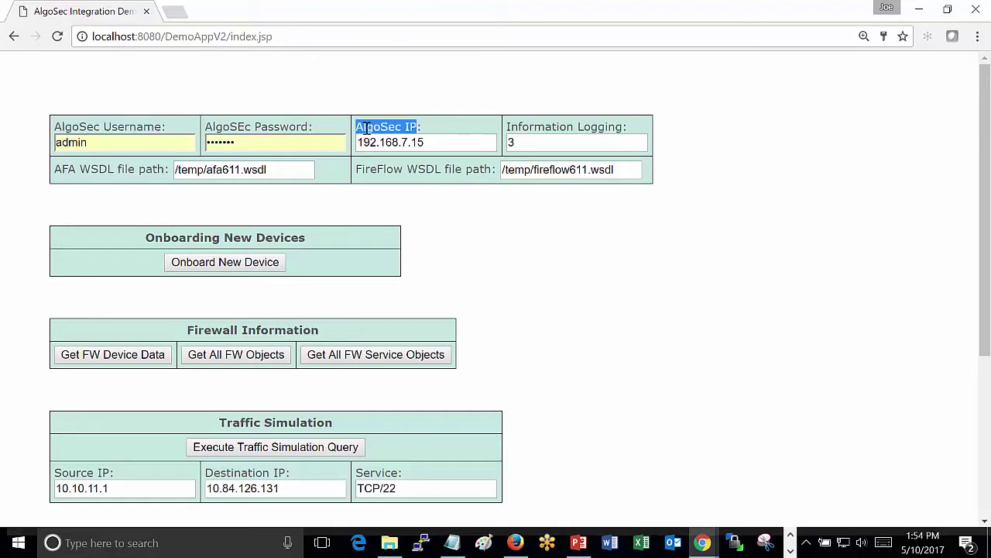
pyautogui.click(257, 264)
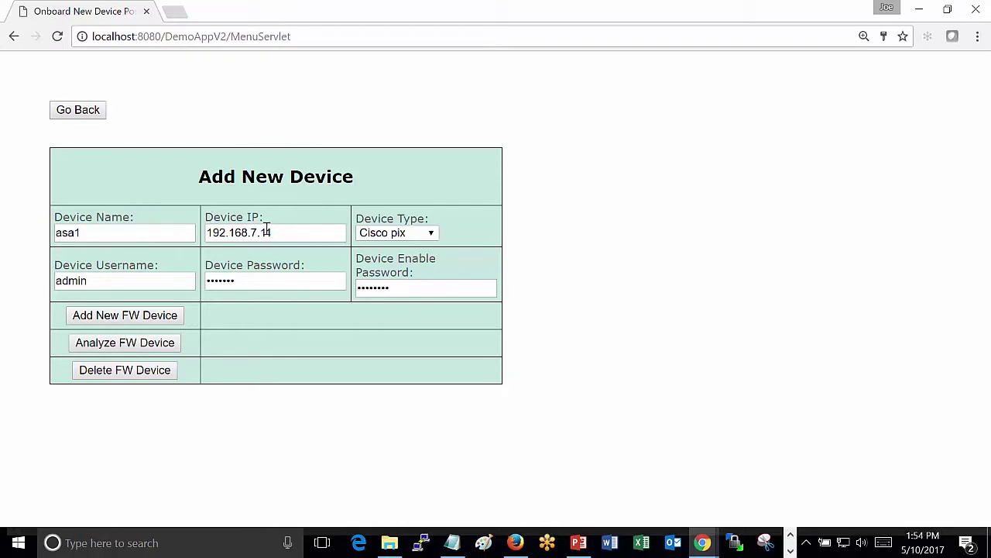
# Select Cisco pix as the new device's type and check its login fields.
pyautogui.click(430, 234)
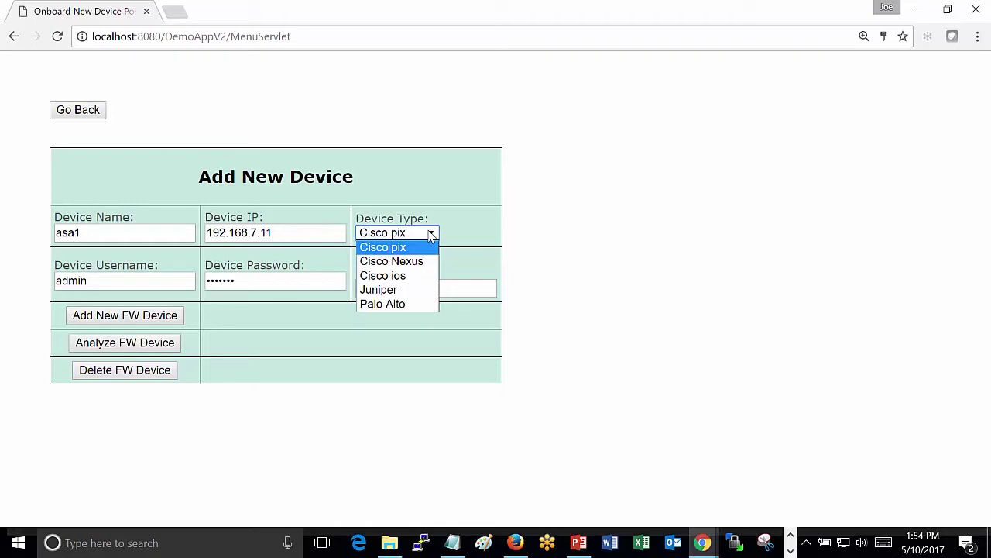
pyautogui.click(406, 248)
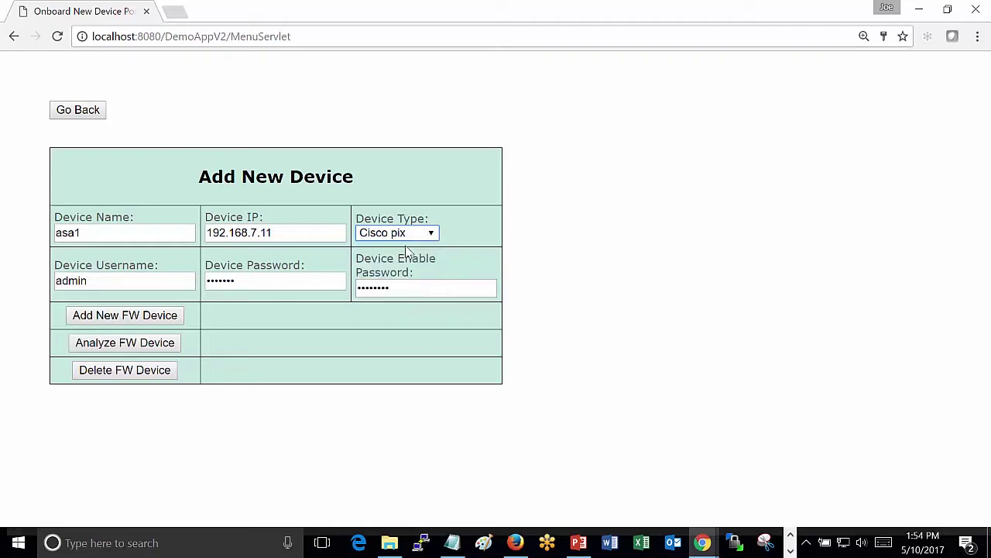
pyautogui.click(120, 284)
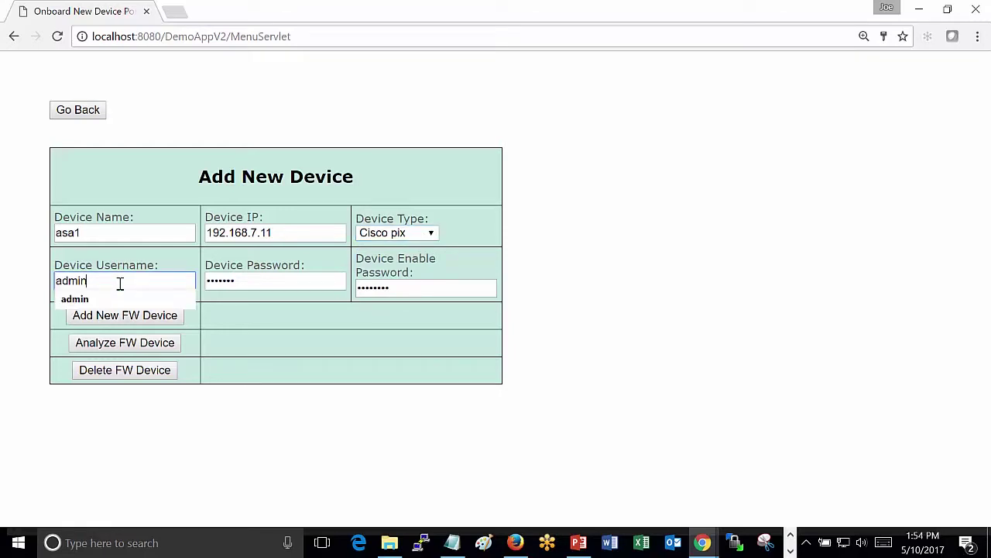
pyautogui.click(463, 268)
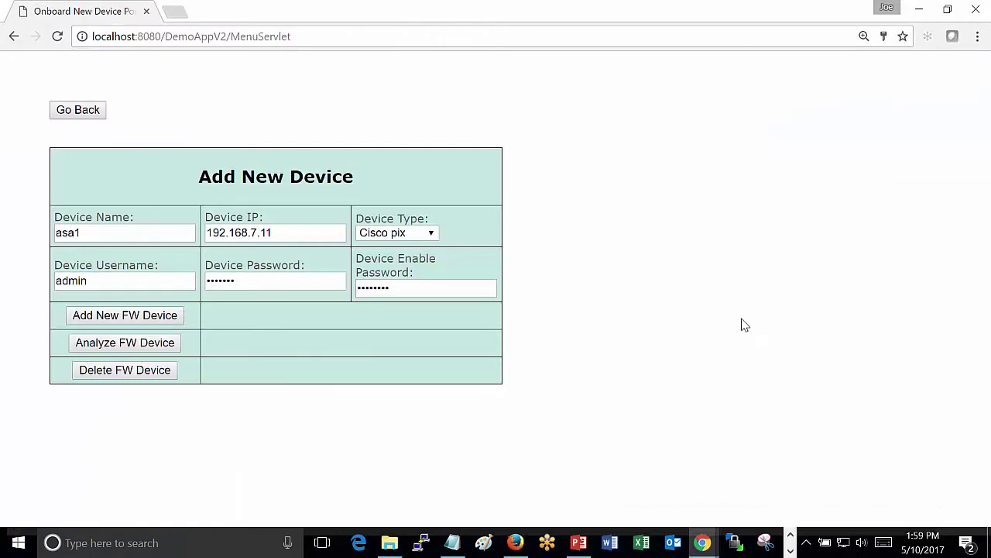
# Submit asa1 with IP 192.168.7.11 as a new firewall device and check the response.
pyautogui.click(107, 236)
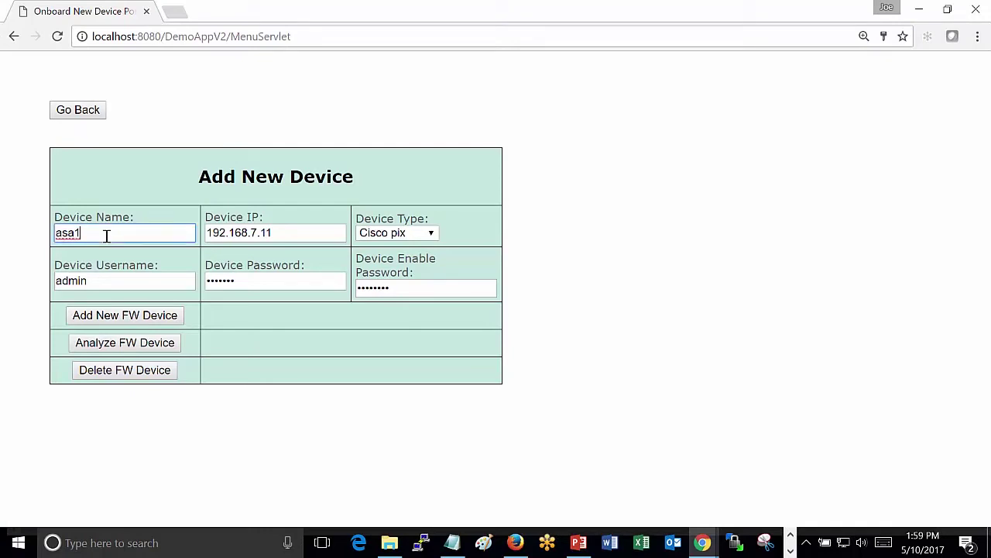
pyautogui.press('Tab')
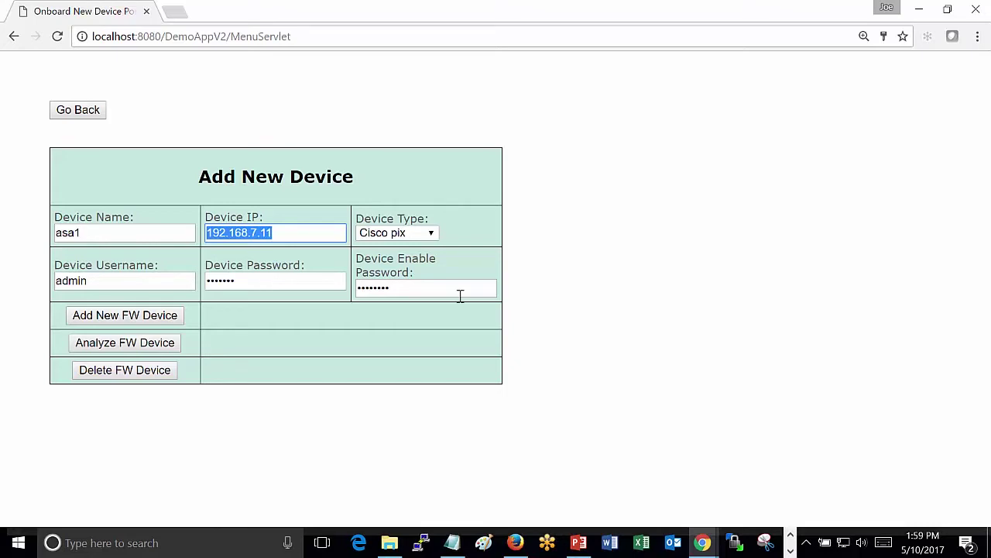
pyautogui.click(151, 324)
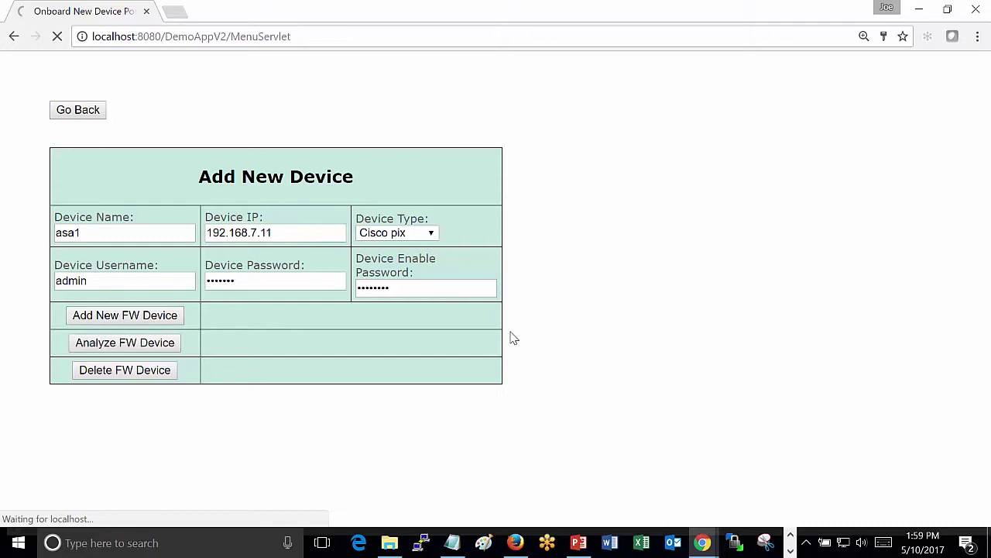
pyautogui.tripleClick(341, 317)
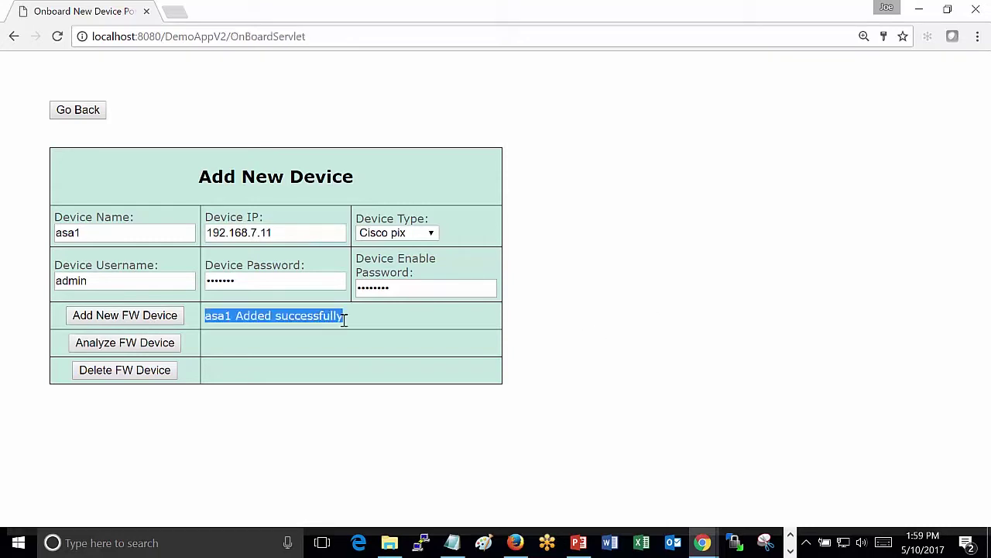
pyautogui.click(344, 319)
# Switch to the AlgoSec Firewall Analyzer window, reload its device tree and select asa1.
pyautogui.hotkey('alt', 'Tab')
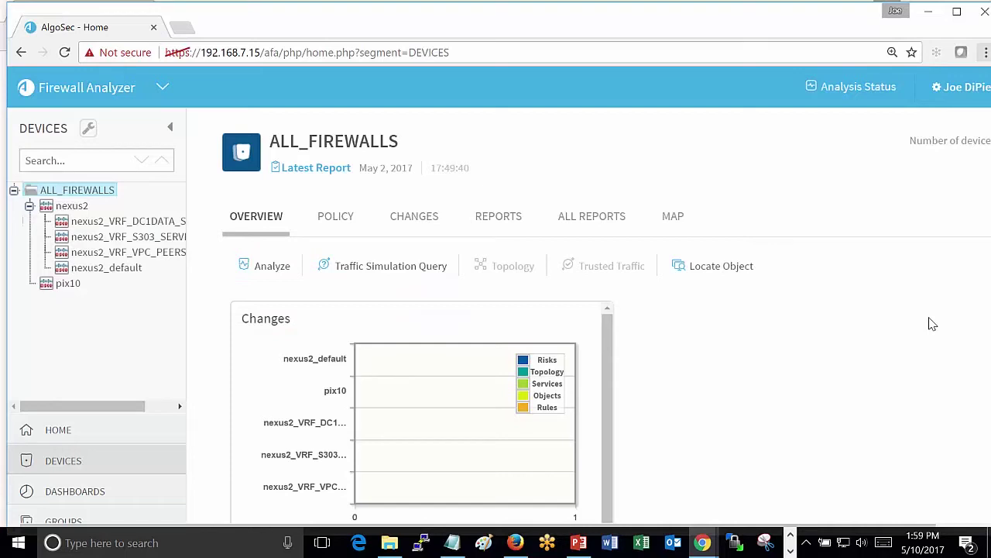
pyautogui.click(65, 53)
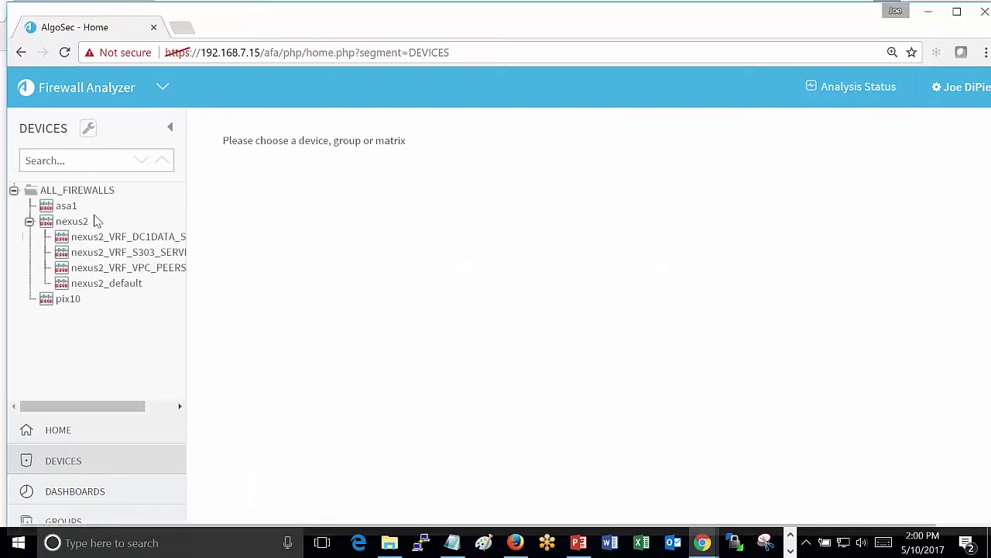
pyautogui.click(66, 206)
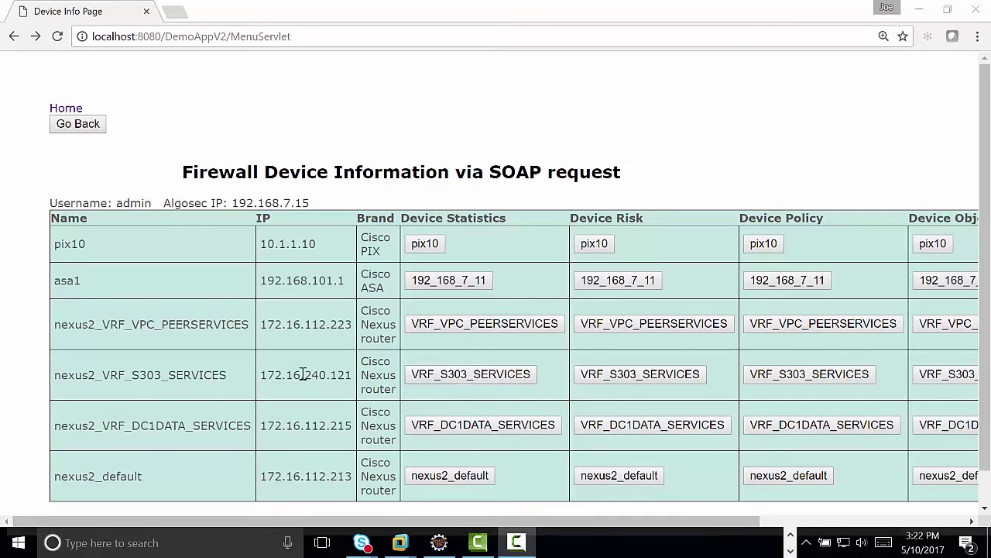
# Open the device statistics for asa1 and examine the rule, object and security rating values.
pyautogui.click(450, 281)
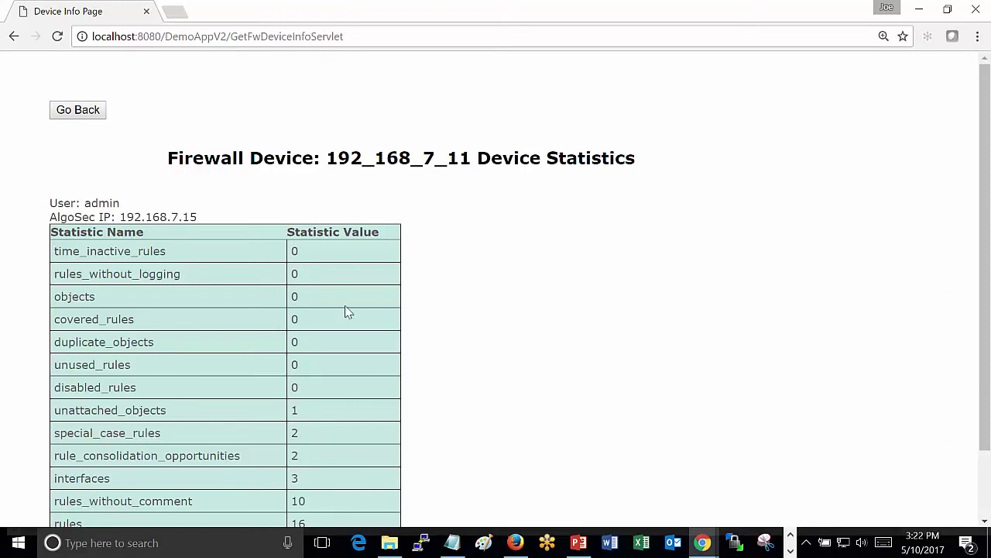
pyautogui.moveTo(201, 277); pyautogui.dragTo(71, 267)
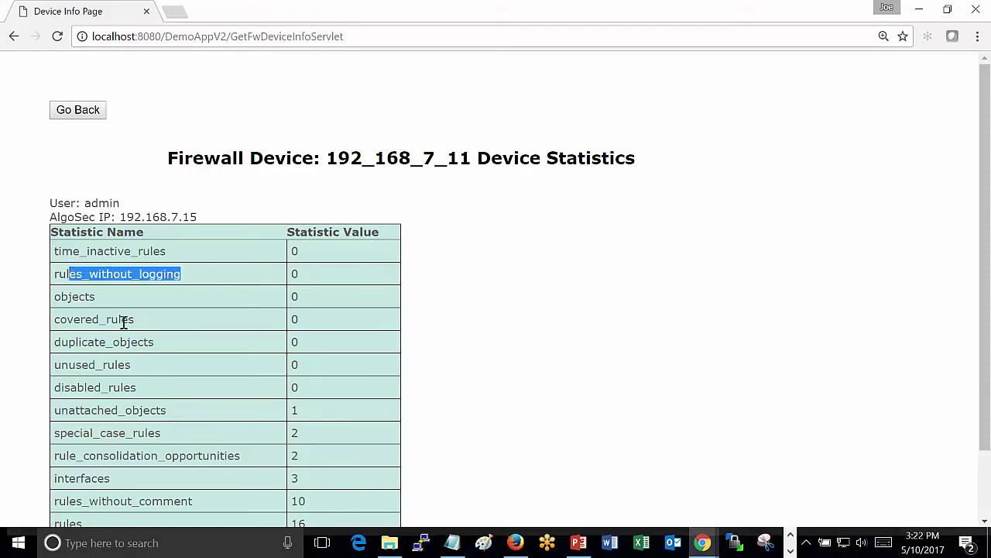
pyautogui.moveTo(137, 320); pyautogui.dragTo(52, 319)
pyautogui.moveTo(162, 343); pyautogui.dragTo(100, 344)
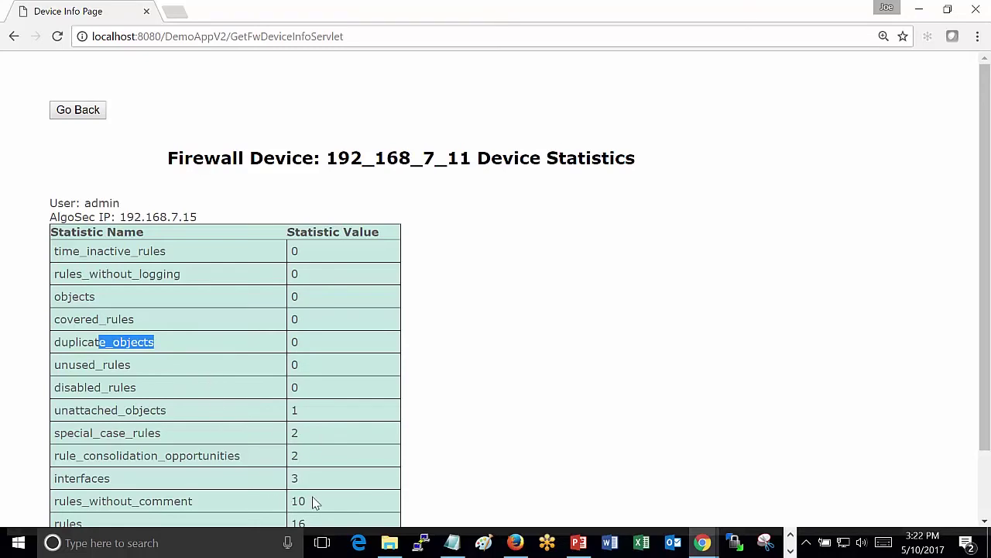
pyautogui.moveTo(315, 502); pyautogui.dragTo(287, 500)
pyautogui.scroll(-1, 518, 460)
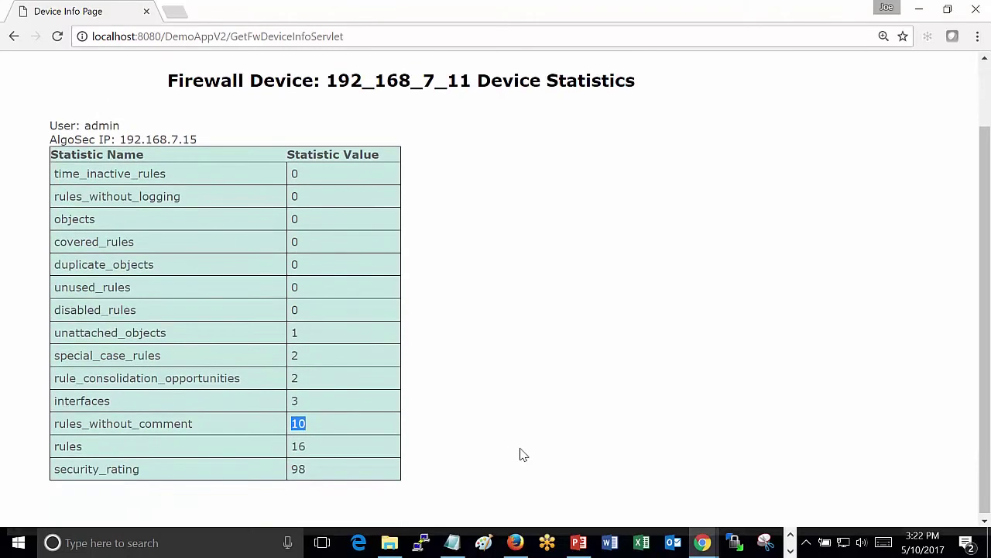
pyautogui.moveTo(316, 474); pyautogui.dragTo(277, 468)
# Return to the device list, open the risk statistics for asa1 and check the NIST_800-41 and PCI scores.
pyautogui.click(15, 44)
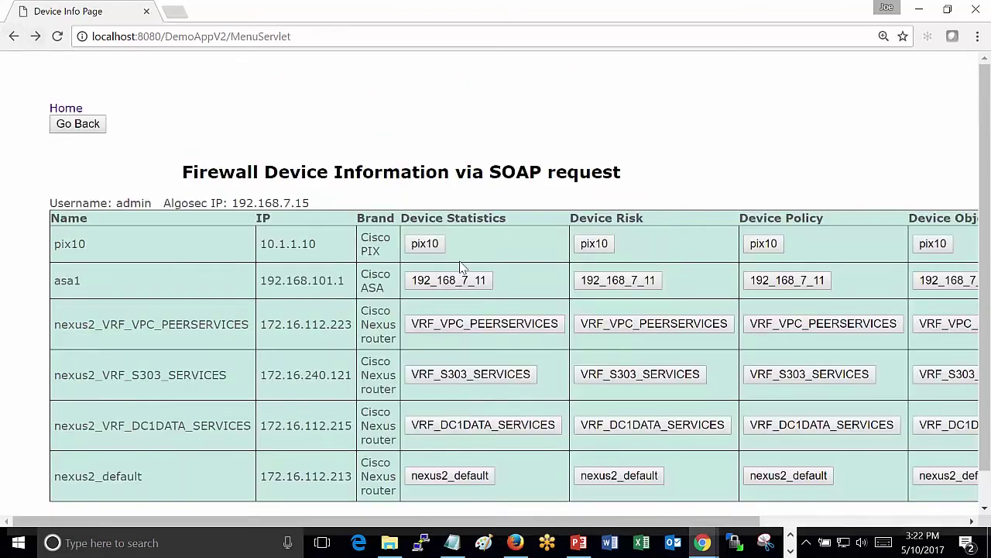
pyautogui.click(633, 284)
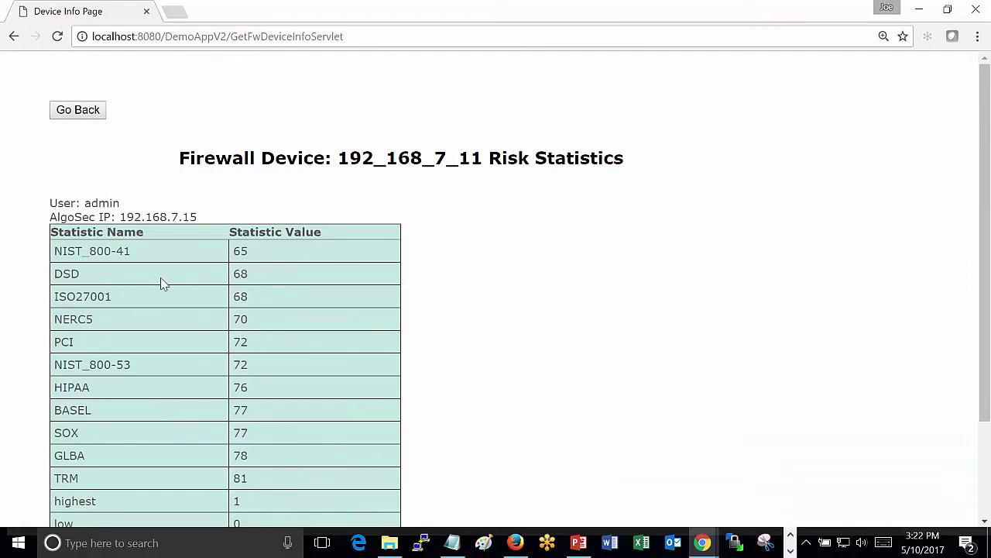
pyautogui.moveTo(233, 251); pyautogui.dragTo(249, 252)
pyautogui.moveTo(249, 341); pyautogui.dragTo(225, 341)
# Switch to asa1's Regulatory Compliance report in AlgoSec and read through the PCI-DSS v3.2 requirements.
pyautogui.hotkey('alt', 'Tab')
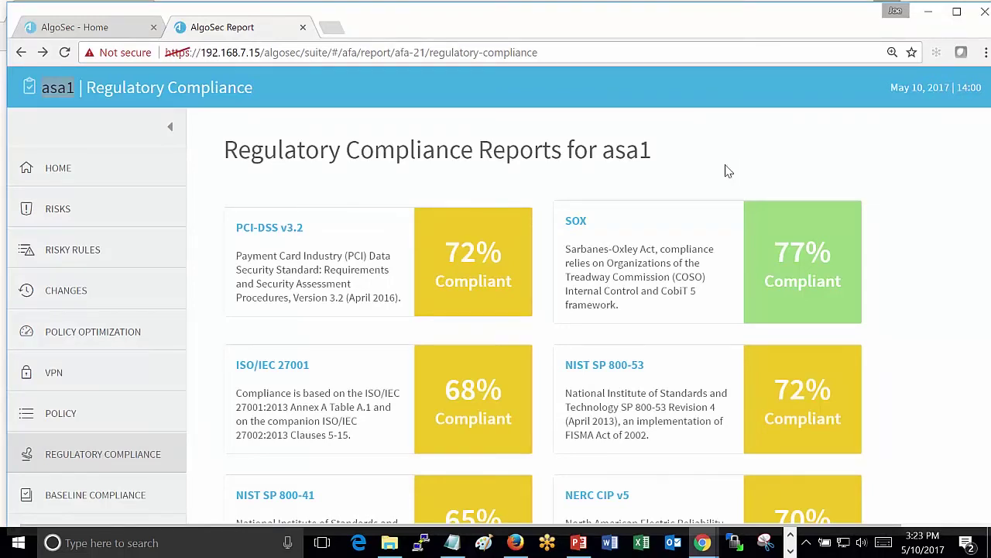
pyautogui.click(299, 230)
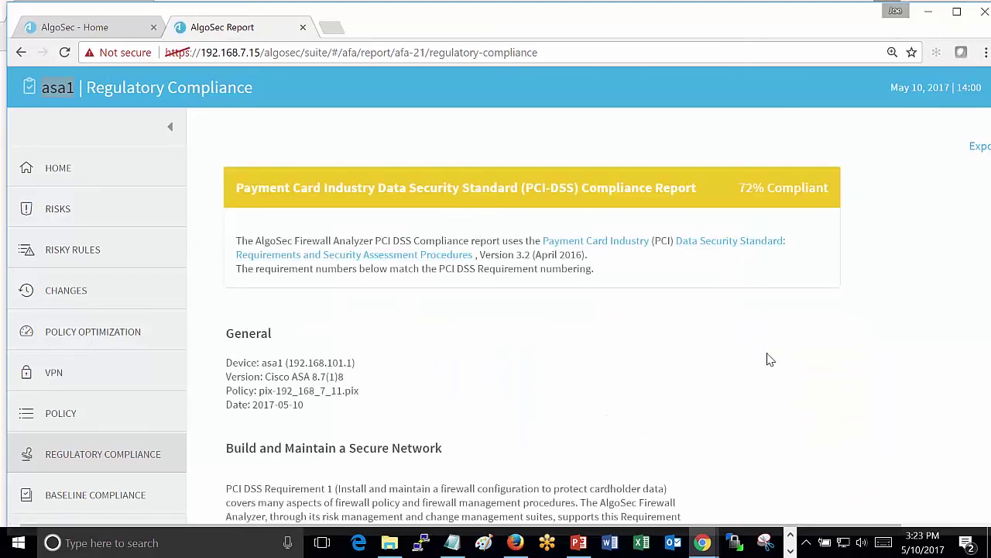
pyautogui.scroll(-8, 770, 359)
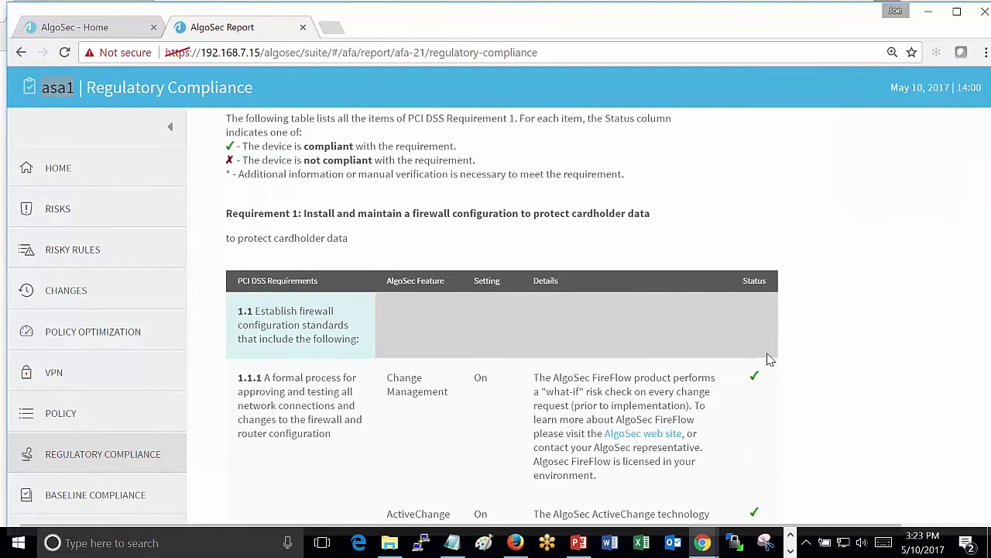
pyautogui.scroll(-2, 770, 358)
pyautogui.scroll(-2, 770, 358)
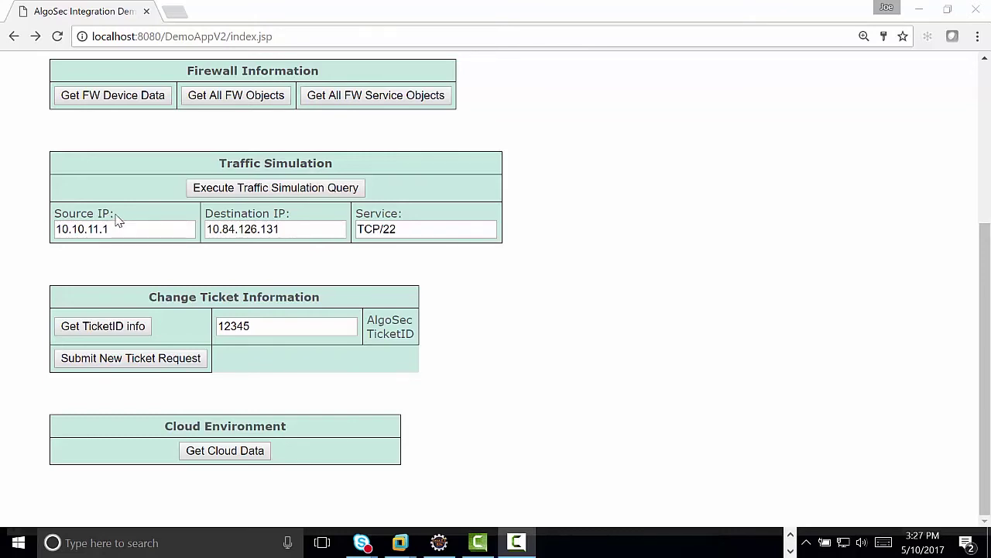
# Run a traffic simulation query from 10.10.11.1 to 10.84.126.131 for TCP/22 and review the routing and devices in path.
pyautogui.moveTo(117, 220); pyautogui.dragTo(61, 214)
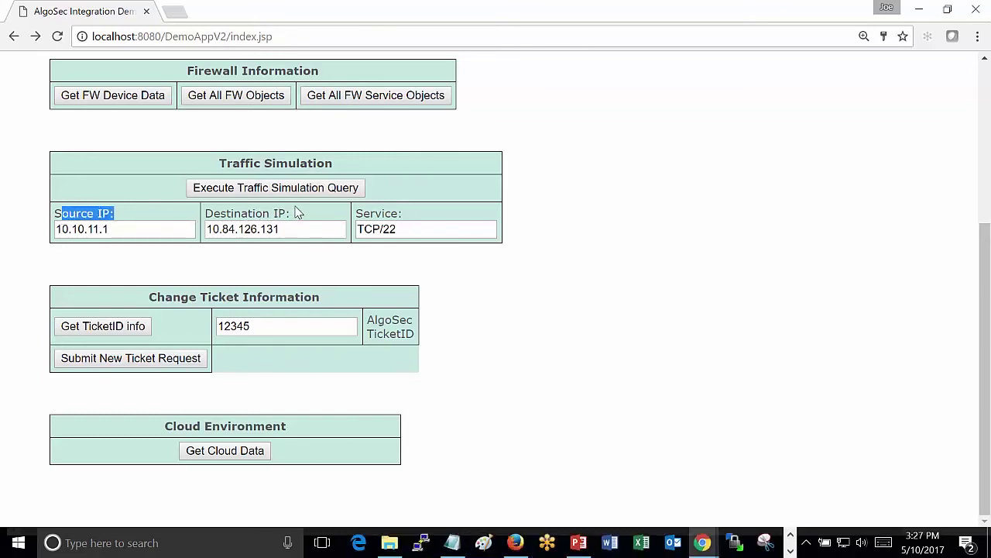
pyautogui.moveTo(298, 214); pyautogui.dragTo(256, 217)
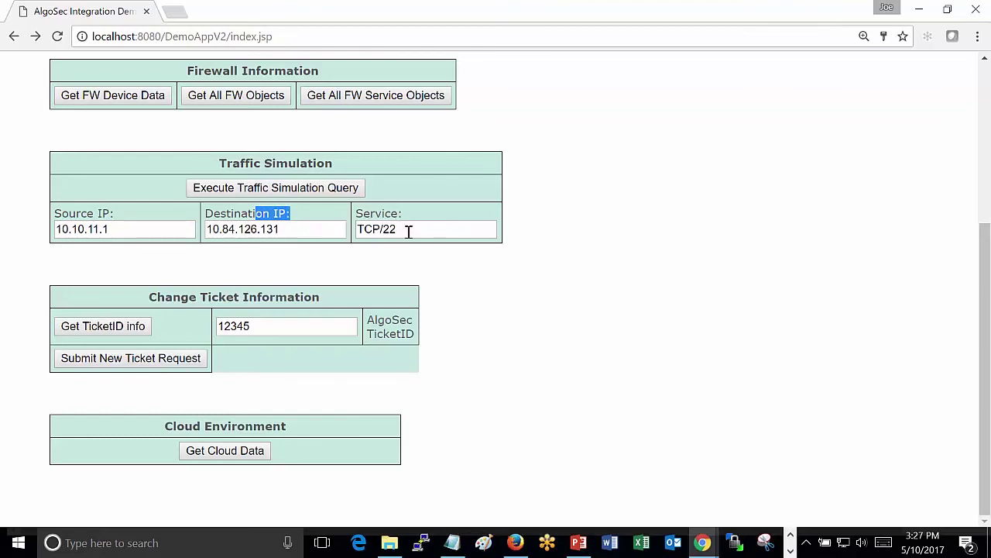
pyautogui.moveTo(408, 231); pyautogui.dragTo(360, 234)
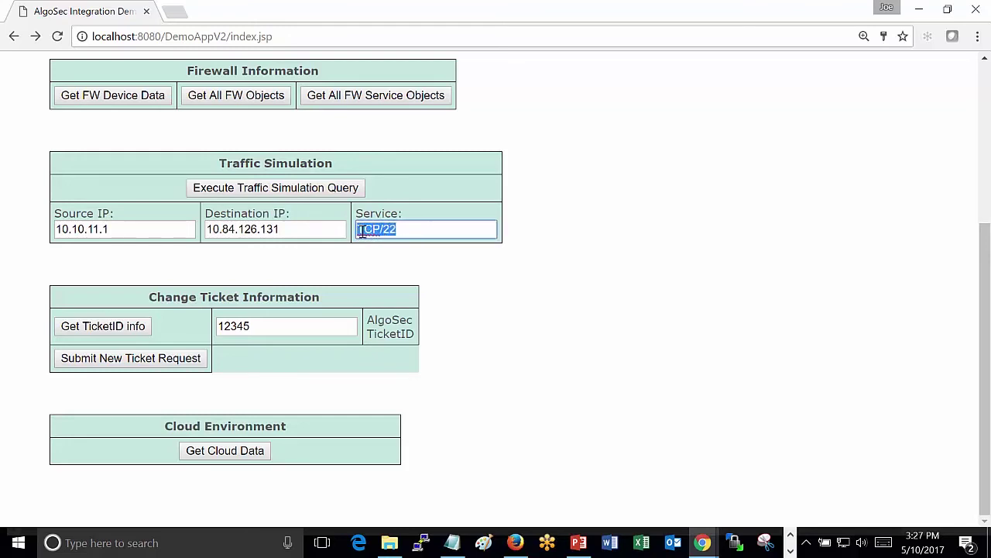
pyautogui.click(310, 194)
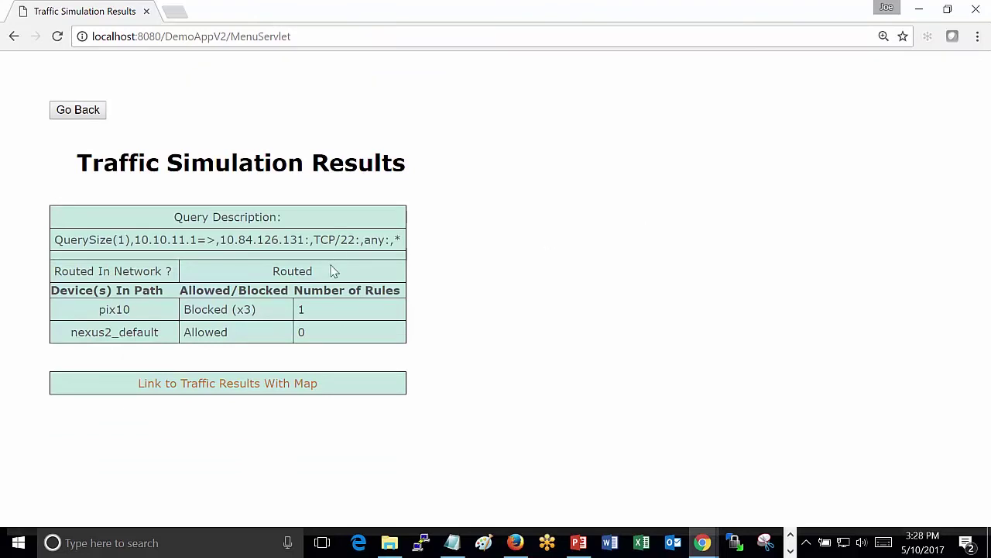
pyautogui.moveTo(317, 273); pyautogui.dragTo(271, 279)
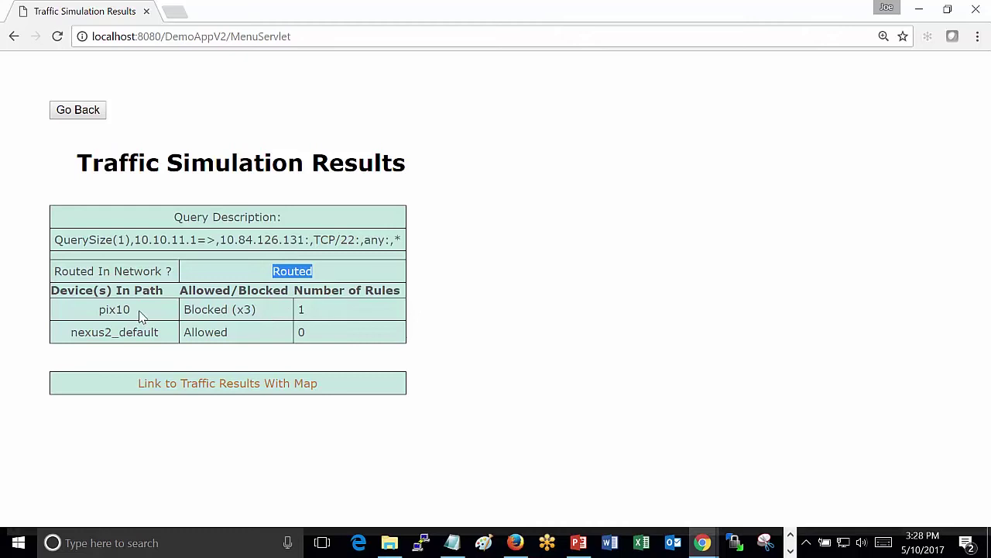
pyautogui.moveTo(142, 316); pyautogui.dragTo(98, 310)
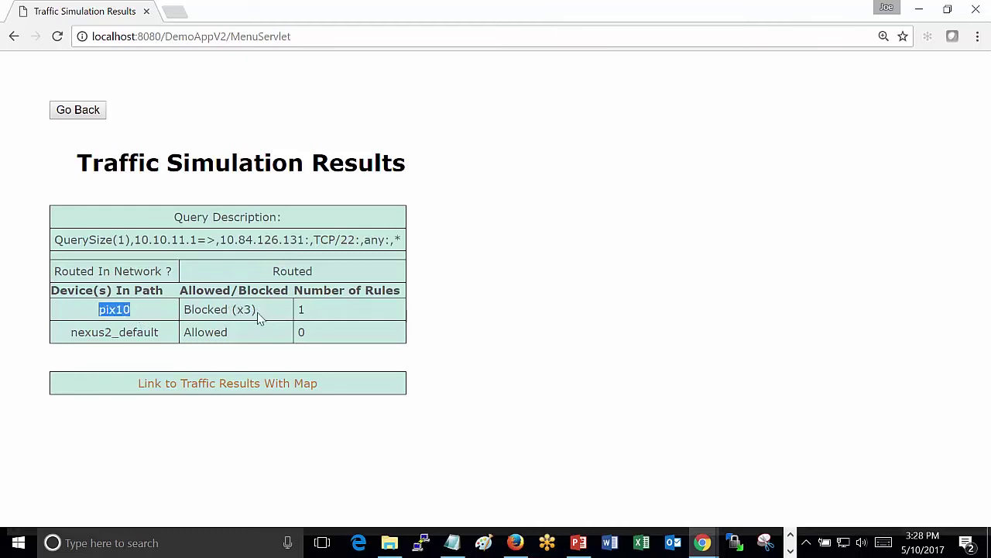
pyautogui.moveTo(316, 332); pyautogui.dragTo(292, 332)
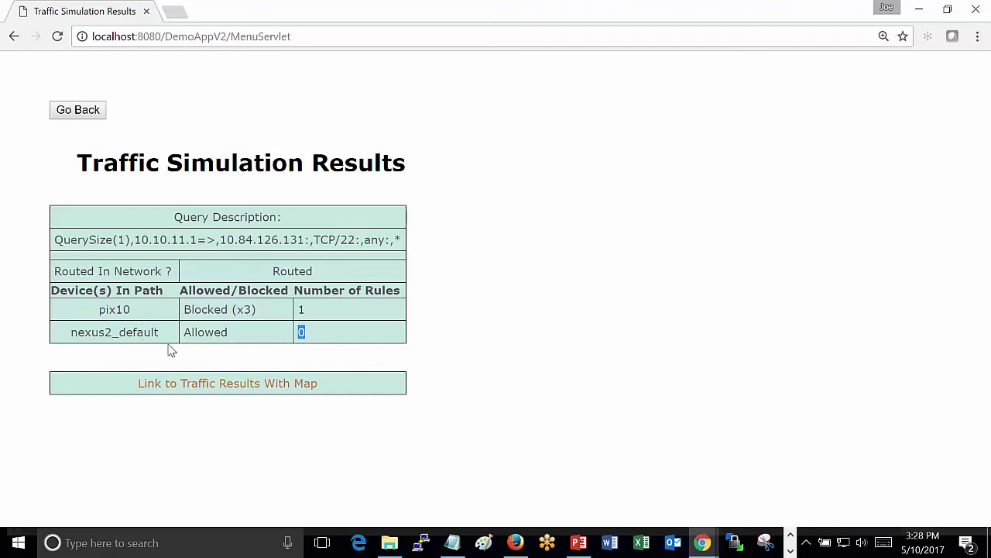
pyautogui.click(559, 346)
# Open the traffic results with map in a new tab and examine the requested traffic and the path between devices.
pyautogui.rightClick(236, 389)
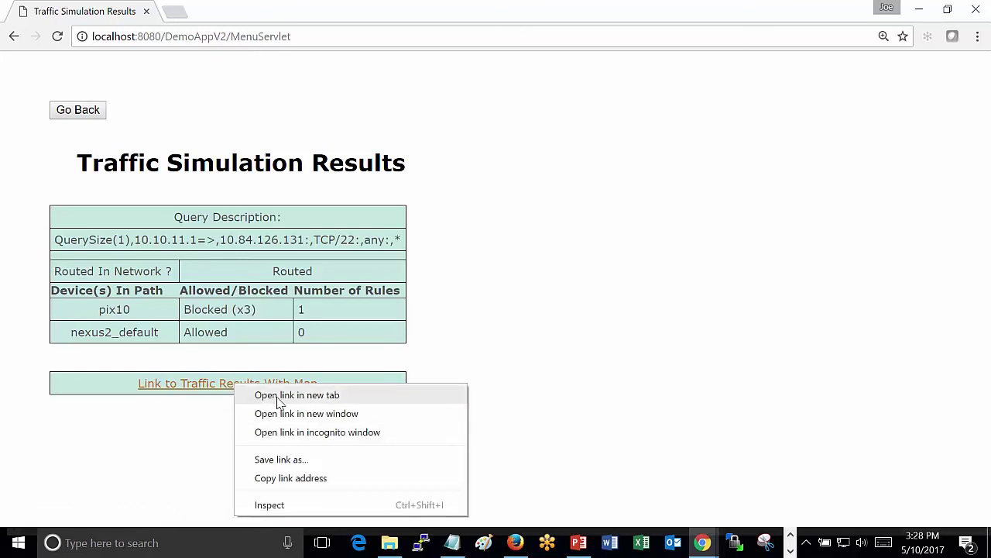
pyautogui.click(279, 398)
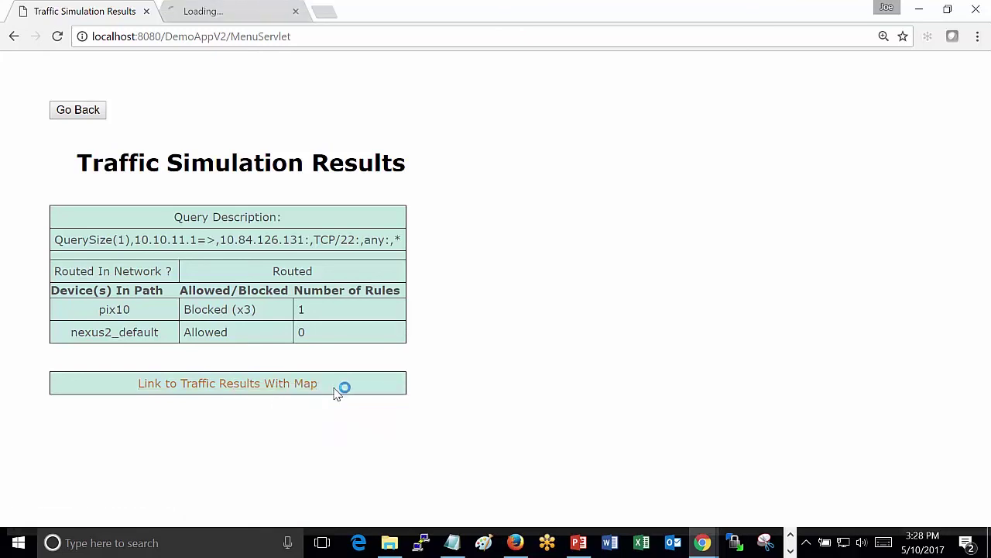
pyautogui.click(234, 16)
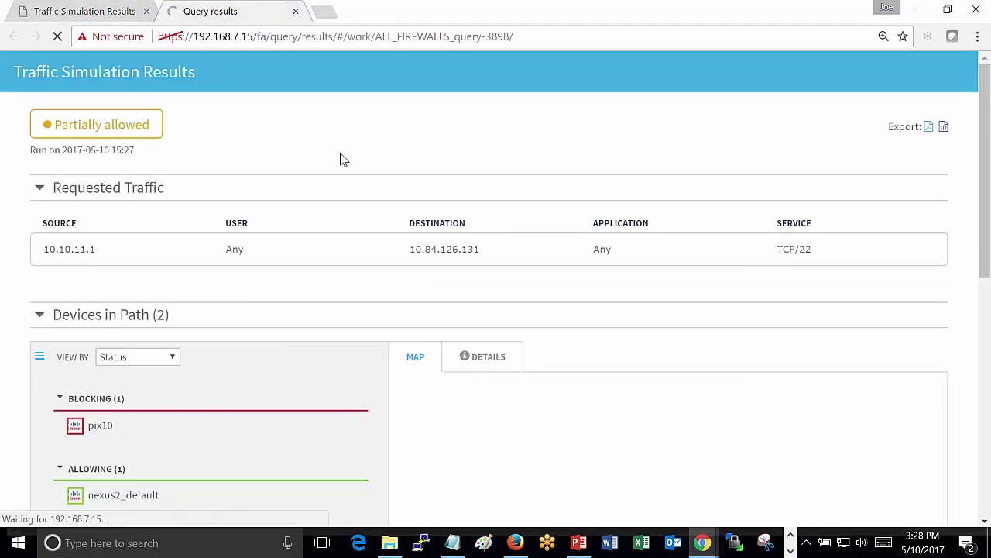
pyautogui.scroll(-1, 457, 138)
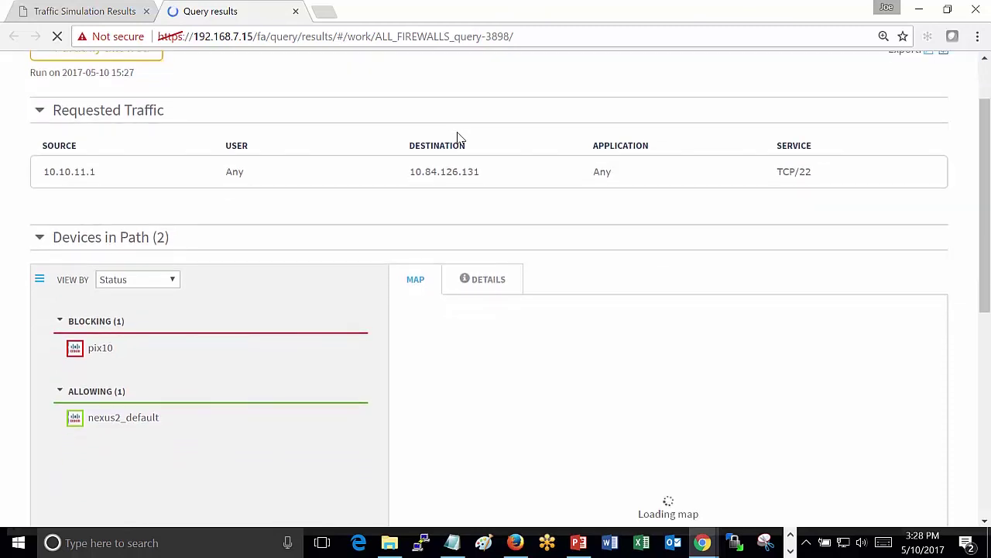
pyautogui.scroll(-1, 457, 138)
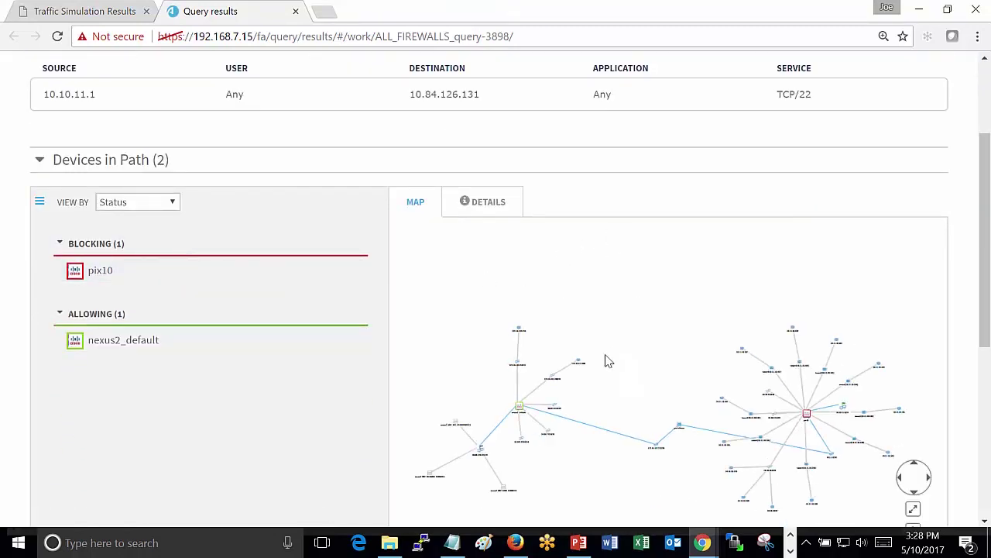
pyautogui.scroll(1, 668, 350)
pyautogui.moveTo(988, 238); pyautogui.dragTo(987, 243)
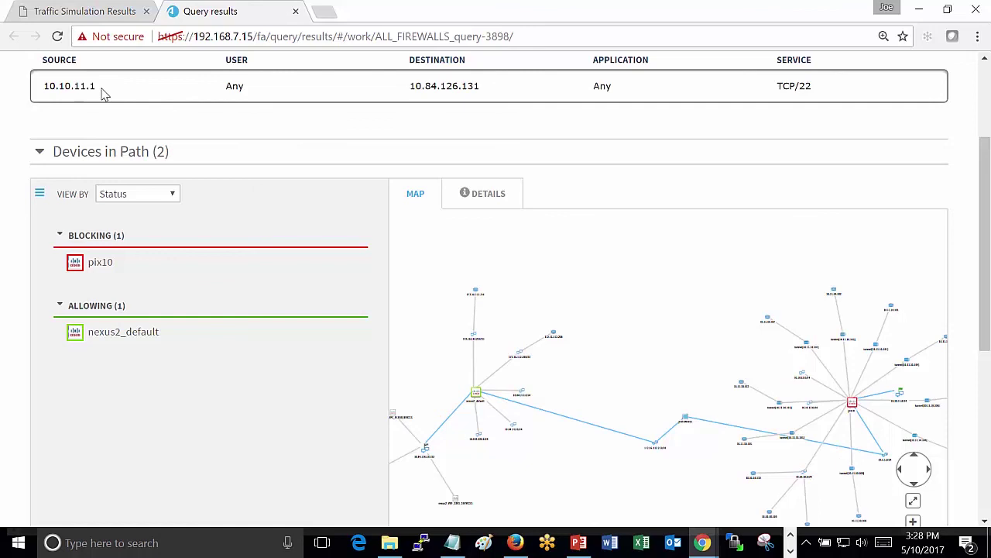
pyautogui.moveTo(99, 87); pyautogui.dragTo(42, 87)
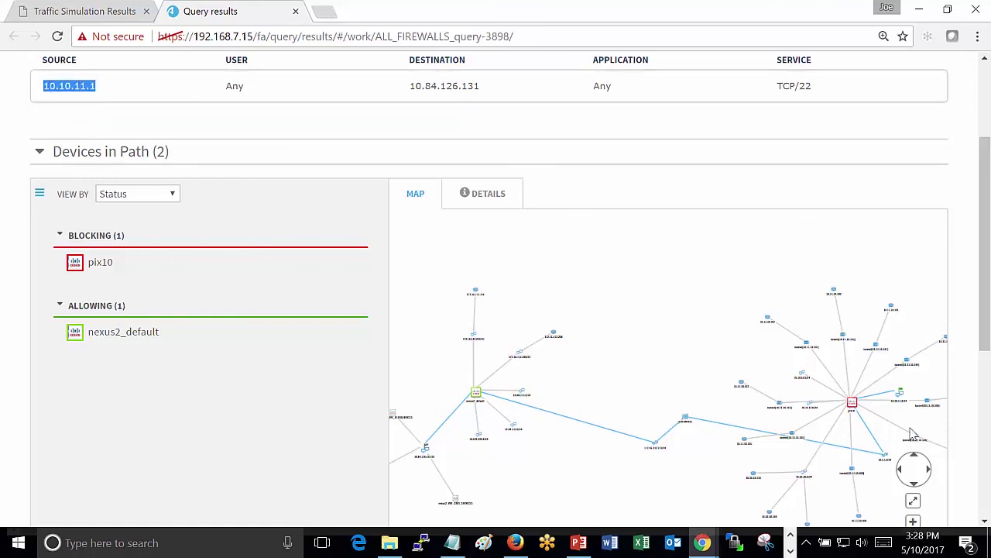